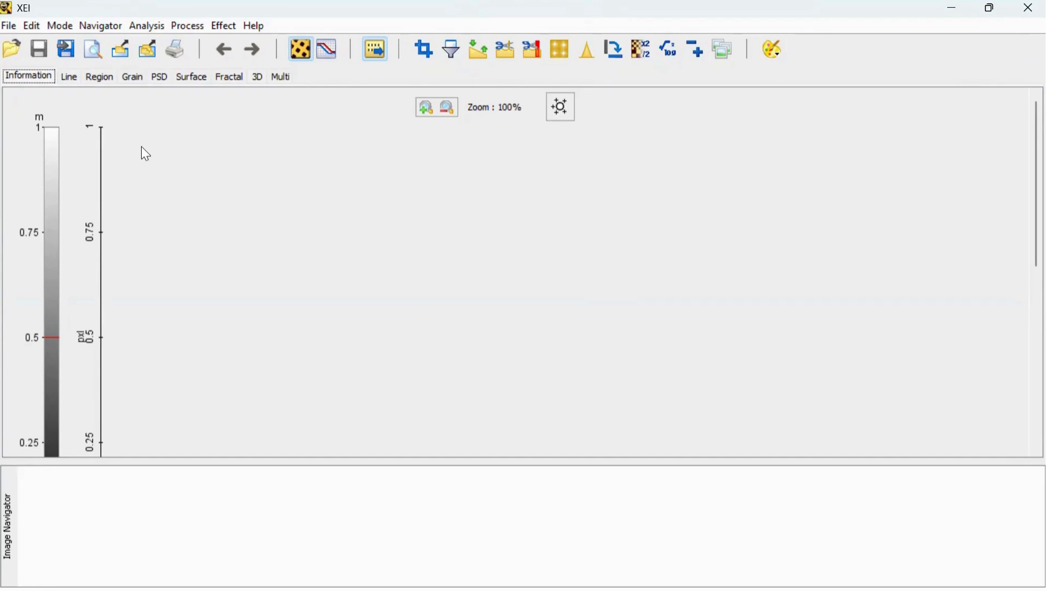
Step: Open the scan 210101Topography003 copy.tiff from the ZIF-67_AFM folder
left_click(8, 26)
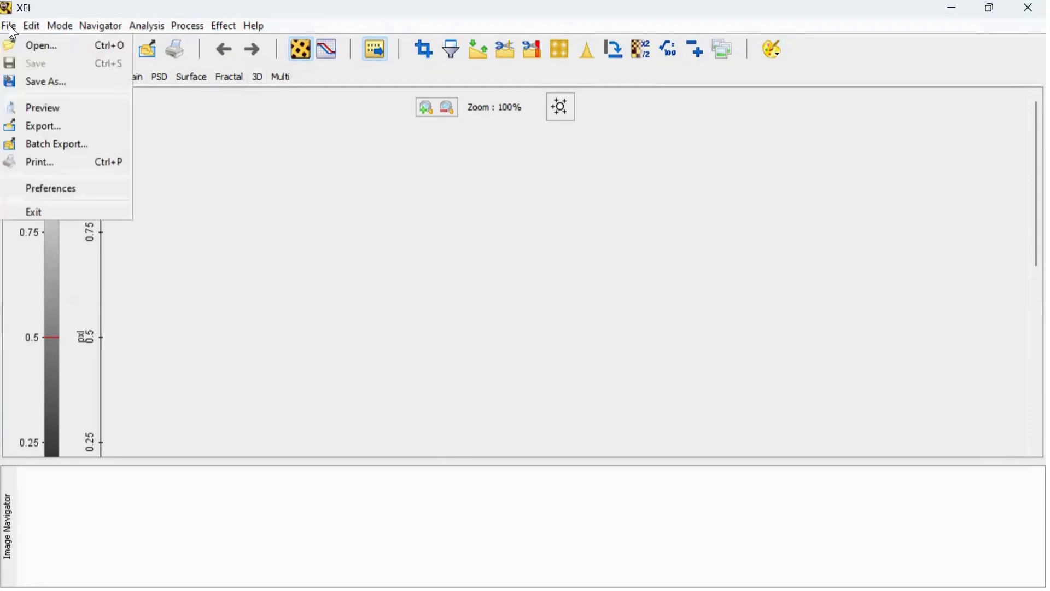
left_click(25, 47)
left_click(369, 209)
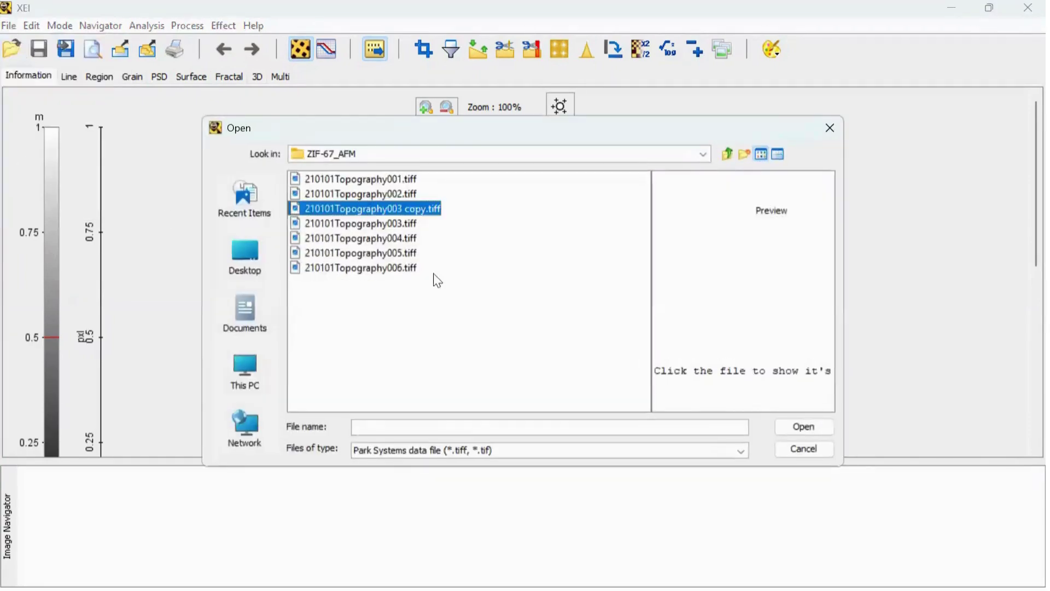
left_click(807, 425)
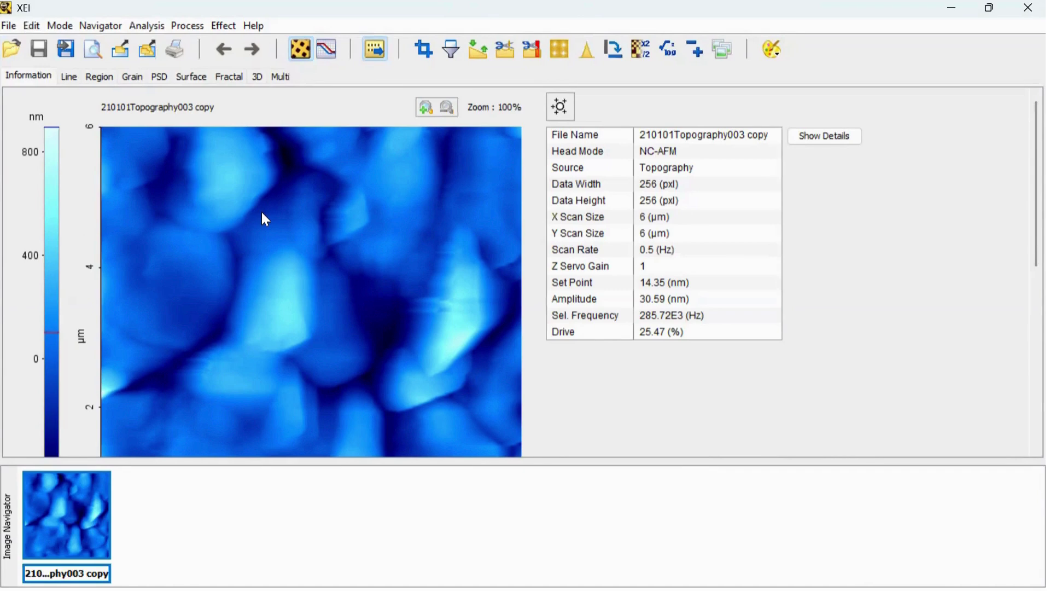
left_click_drag(1023, 176, 1013, 246)
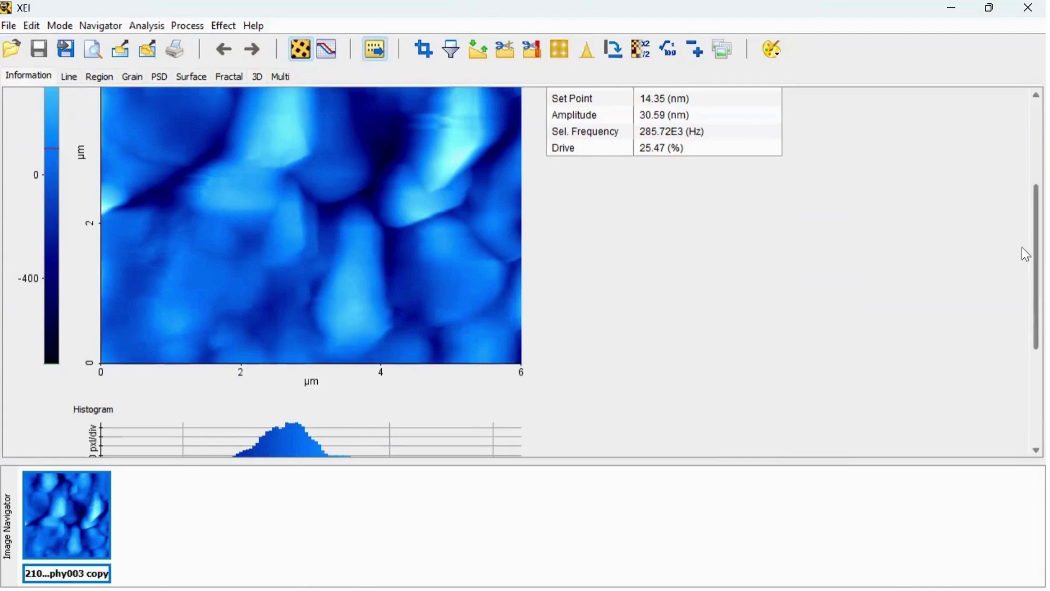
scroll(1025, 251, "up", 3)
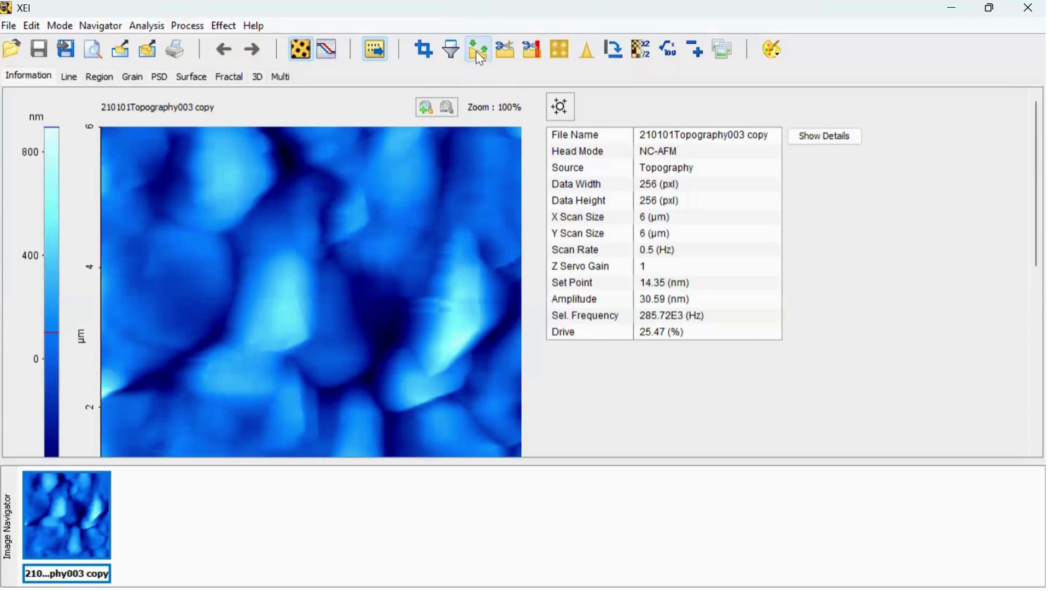
Step: Apply a first-order flatten with Whole scope and Y Axis orientation, then accept it
left_click(477, 53)
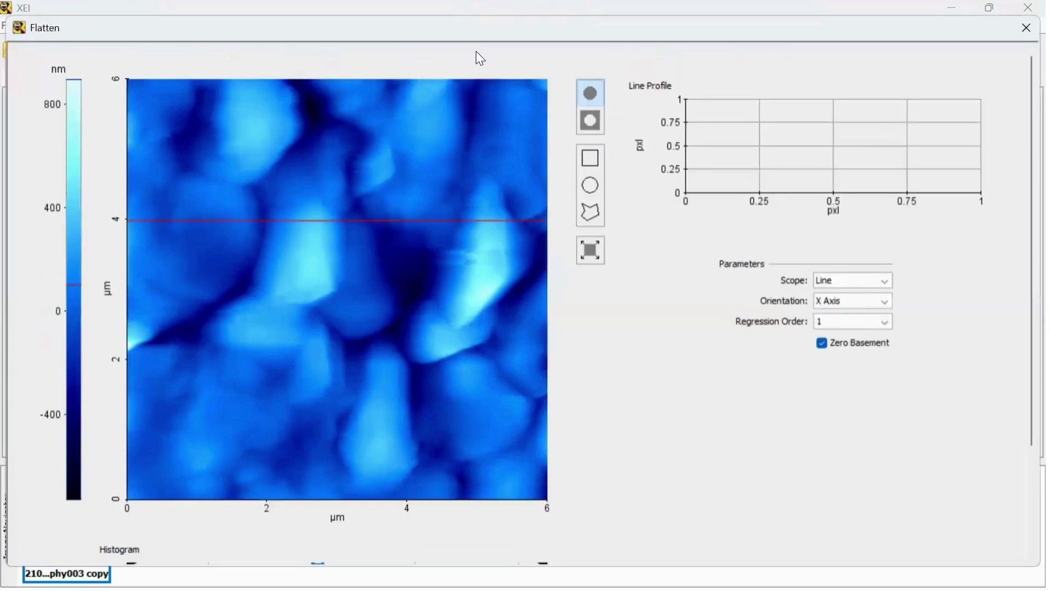
left_click(847, 281)
left_click(841, 292)
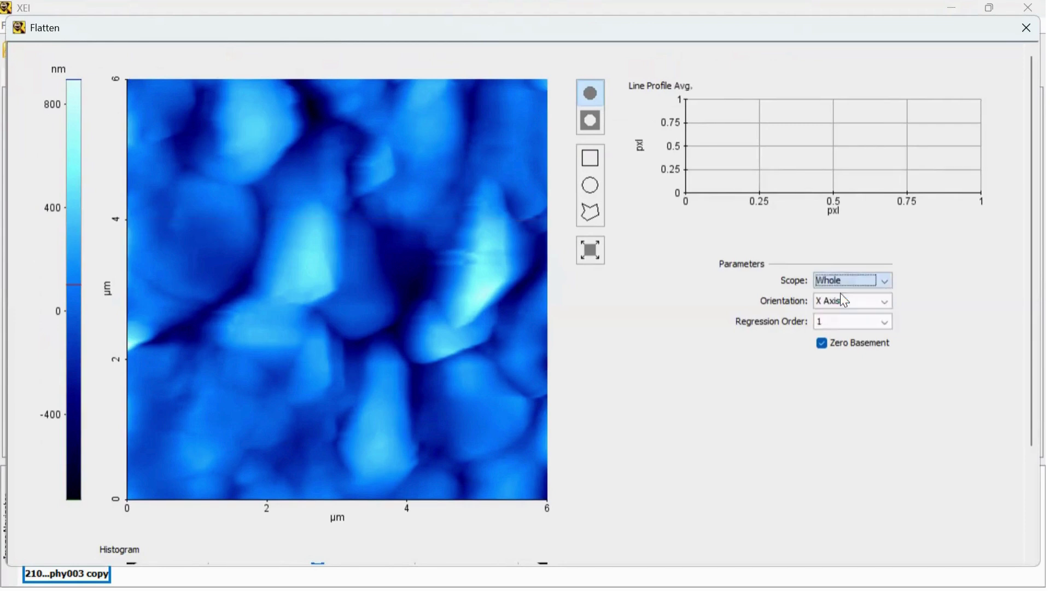
left_click(836, 302)
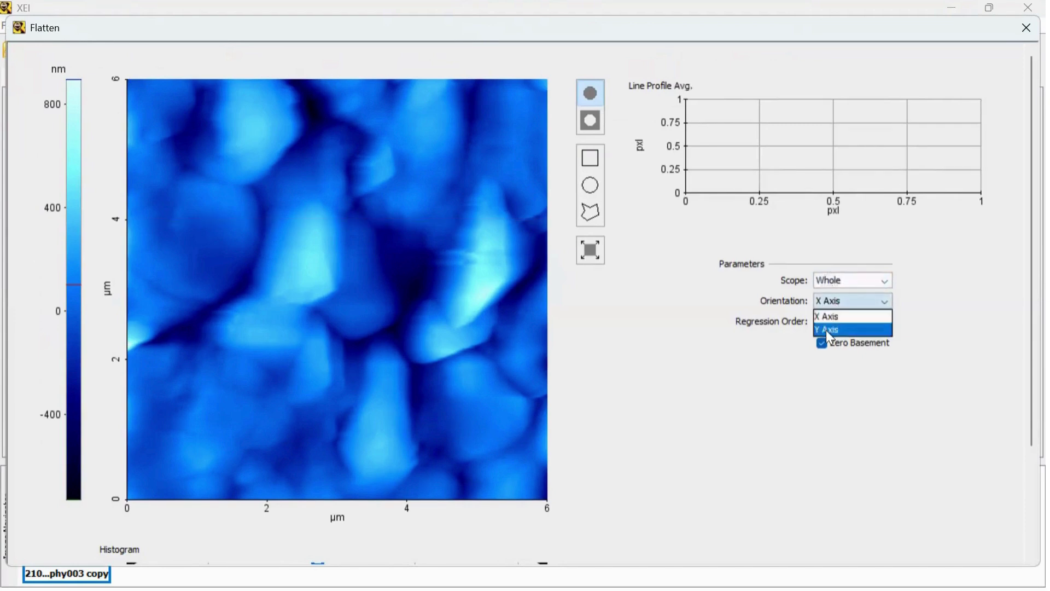
left_click(829, 331)
left_click_drag(1023, 246, 1023, 331)
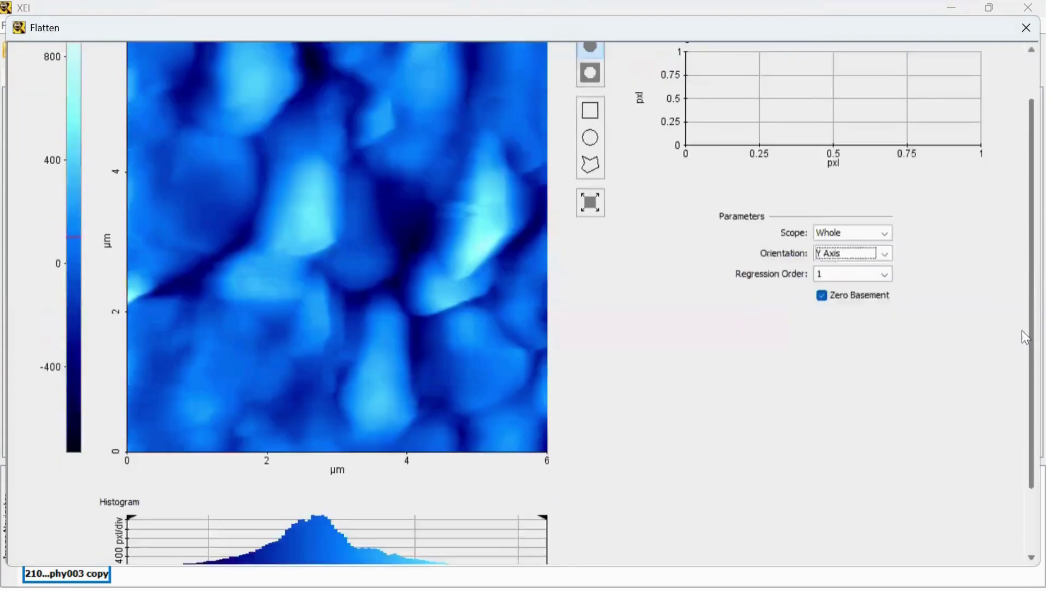
left_click(761, 507)
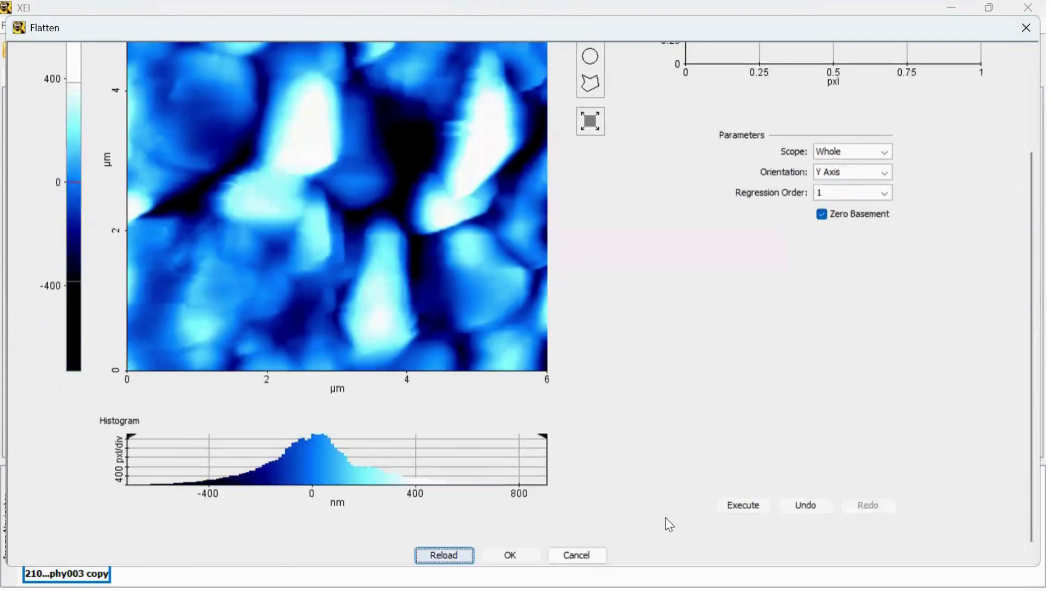
left_click(509, 555)
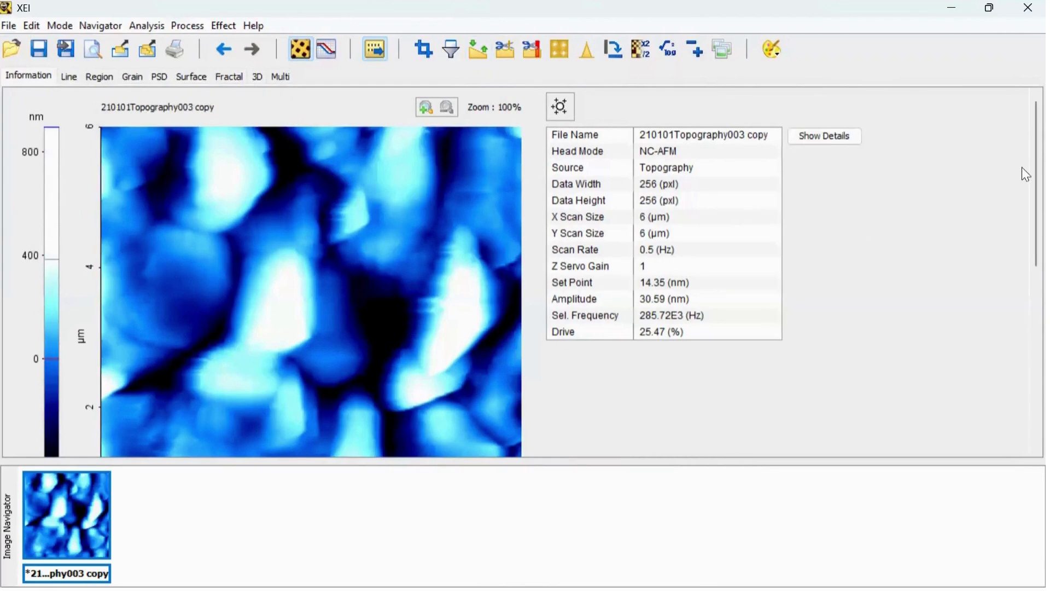
Step: Turn on enhanced colour for the flattened topography and move to the Line tab
left_click(561, 108)
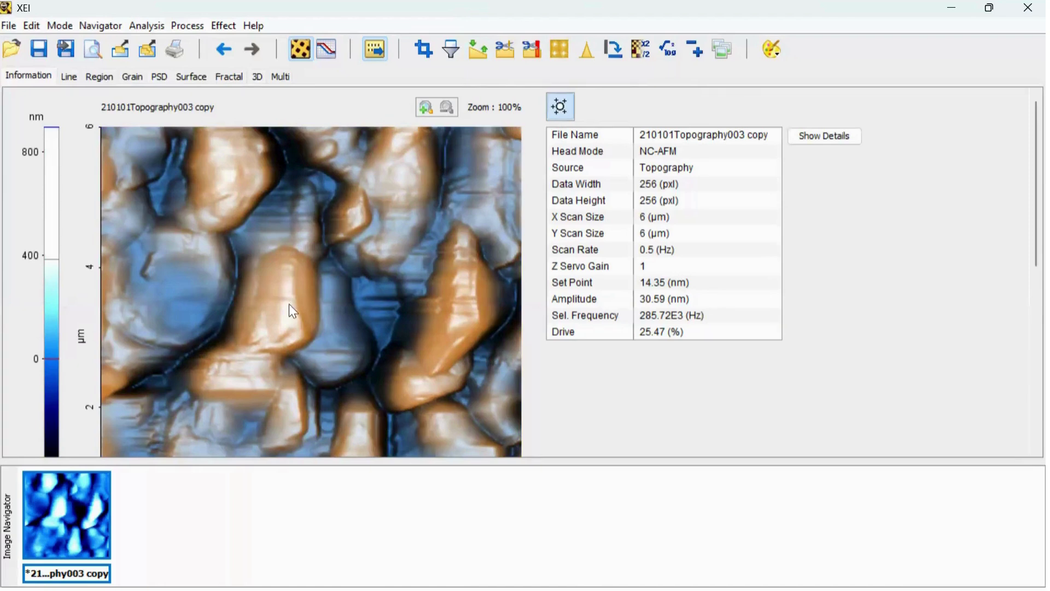
key("ctrl+Tab")
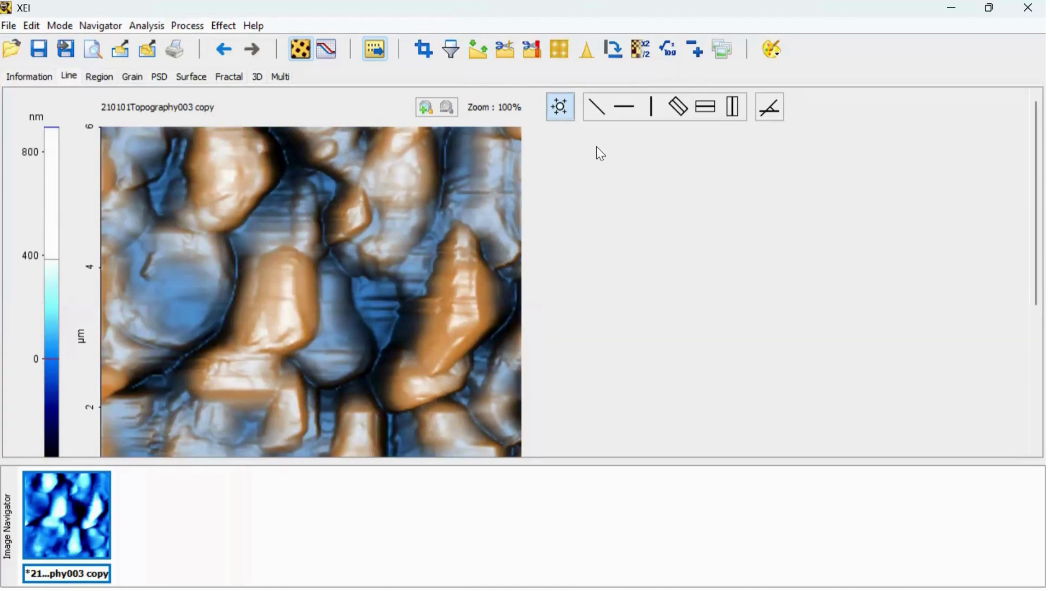
Step: Place a horizontal red profile line at row 154 and review its Statistics table
left_click(623, 114)
left_click(284, 296)
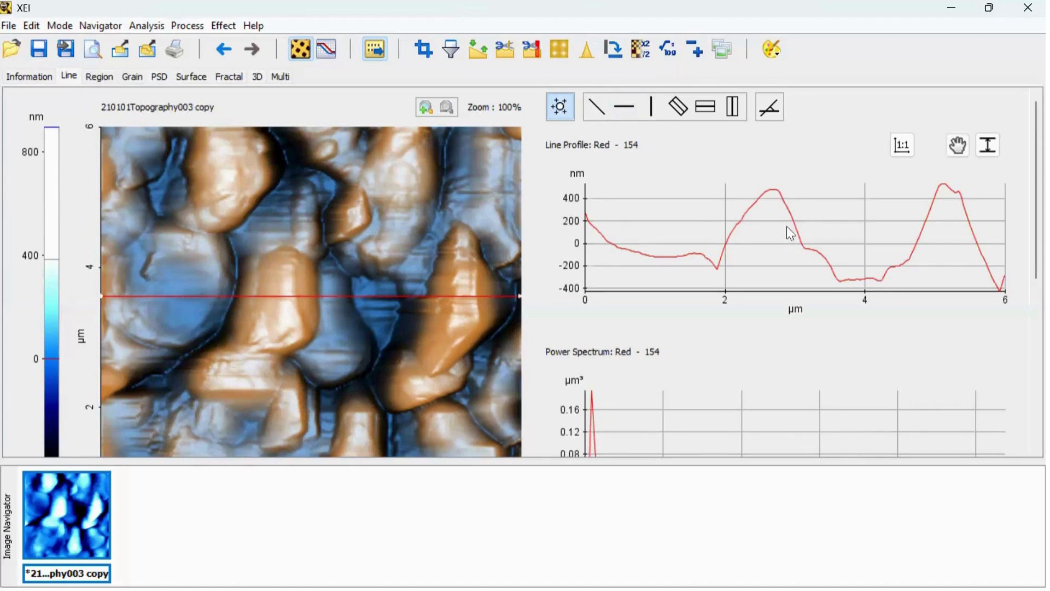
scroll(1024, 230, "down", 2)
scroll(1022, 226, "down", 4)
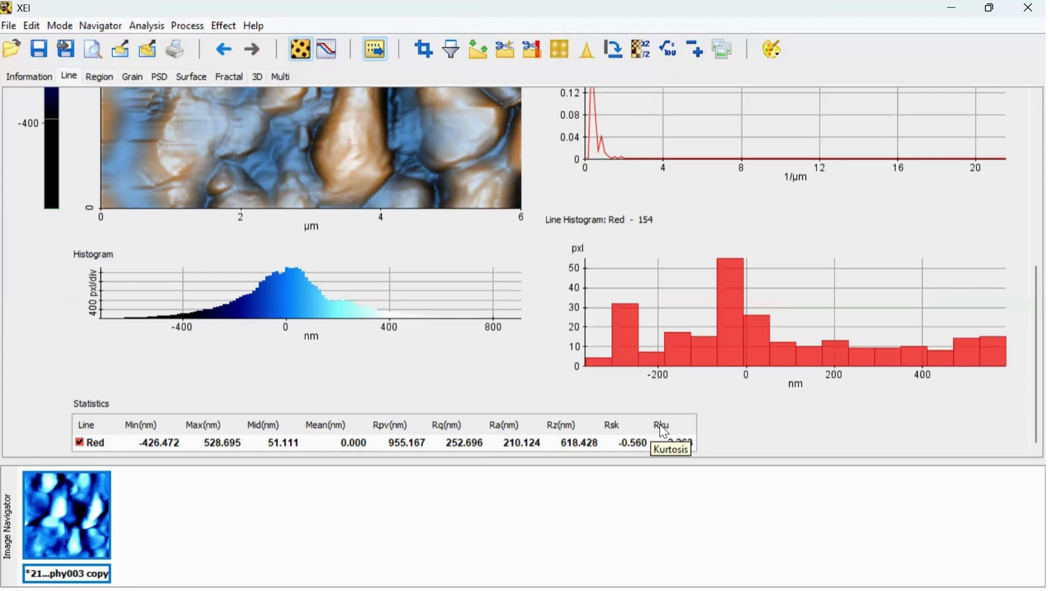
scroll(263, 290, "up", 6)
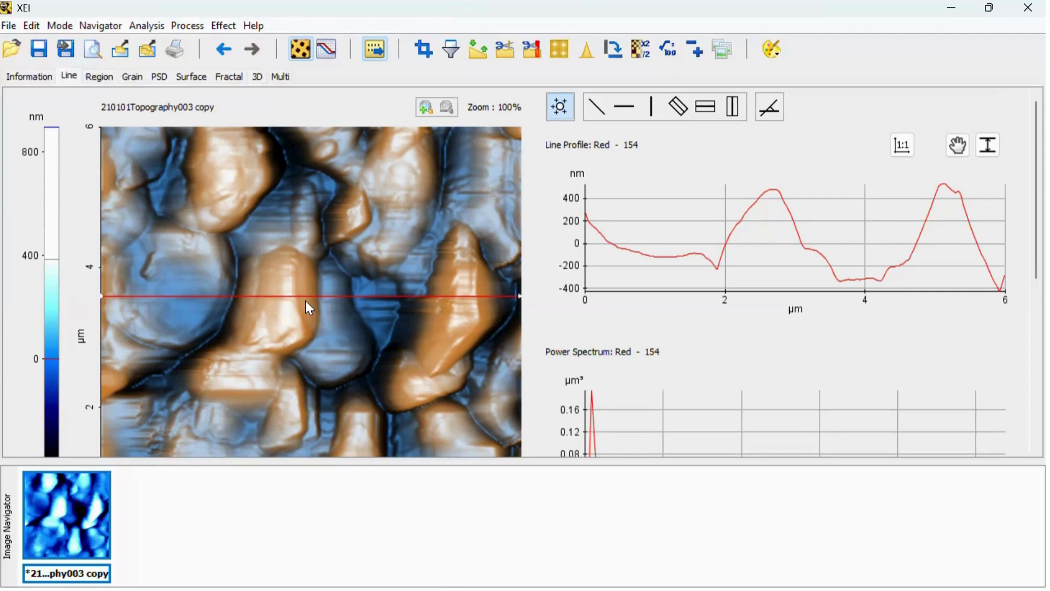
Step: Insert a cursor pair on the profile, positioning it for ΔX 1.137 µm, ΔY 87.179 nm, 4.386°
right_click(703, 215)
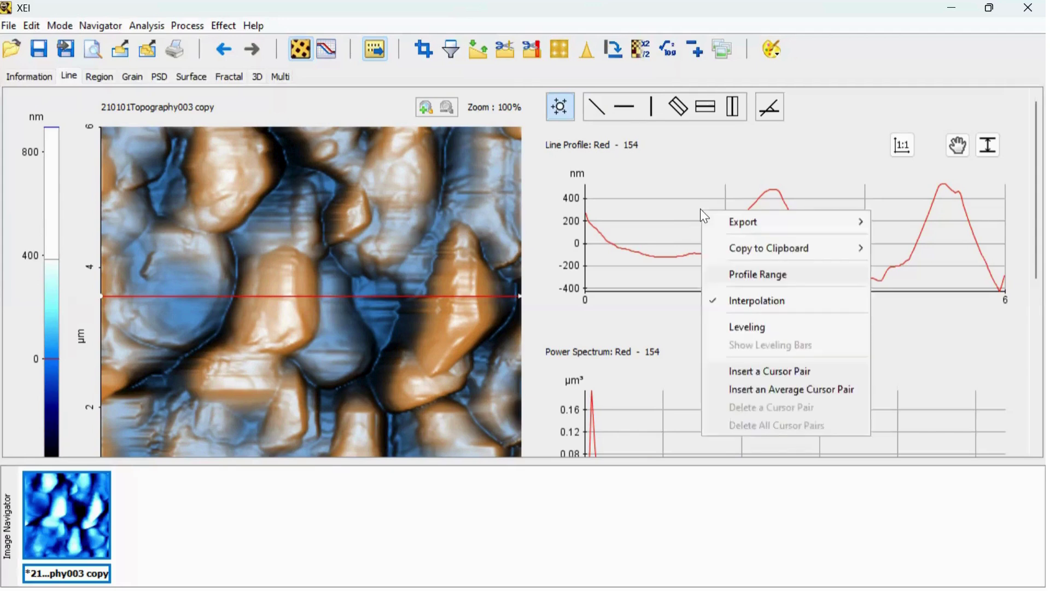
left_click(745, 372)
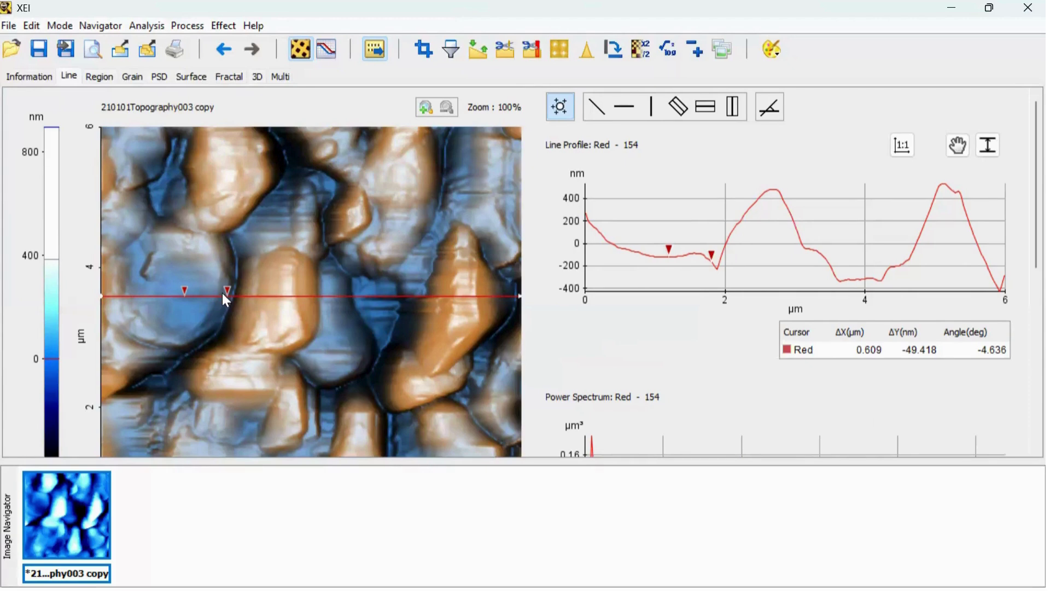
left_click_drag(230, 296, 316, 305)
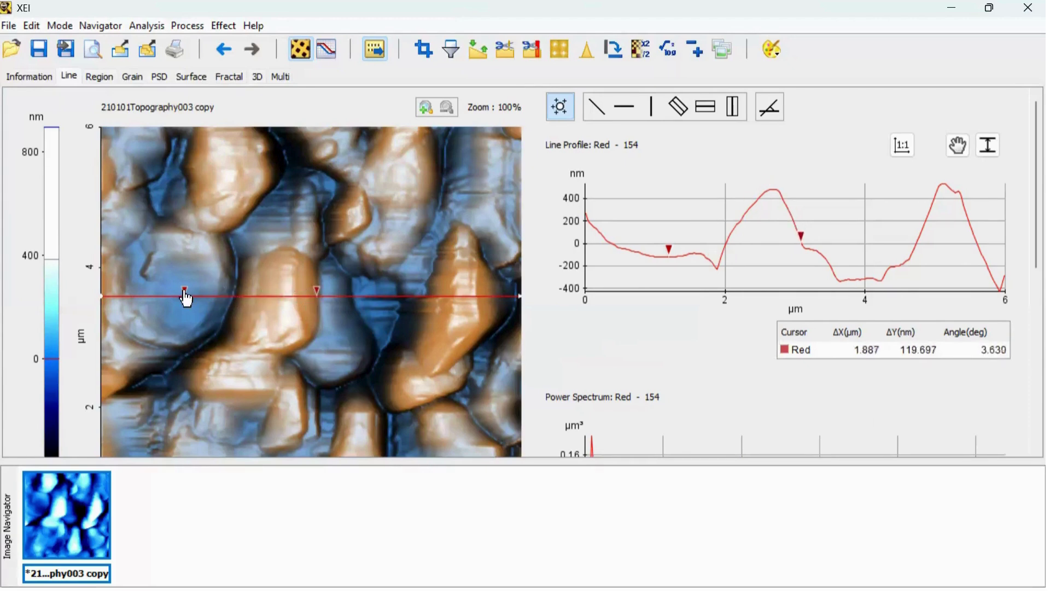
left_click_drag(186, 297, 237, 302)
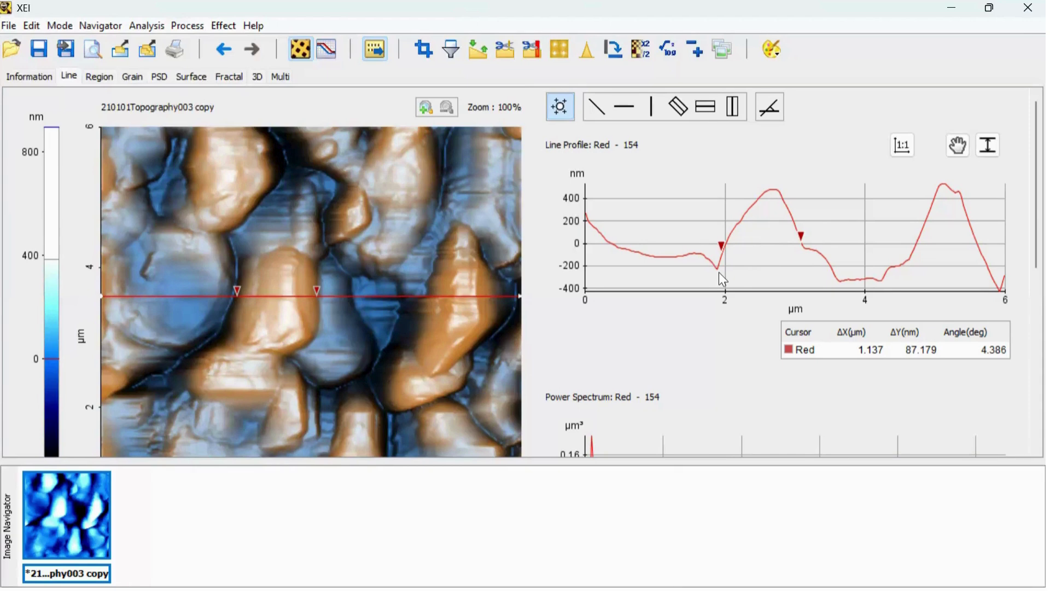
Step: Redraw the red line, add a diagonal green line, measure their 51° angle, then open Region analysis
left_click(385, 305)
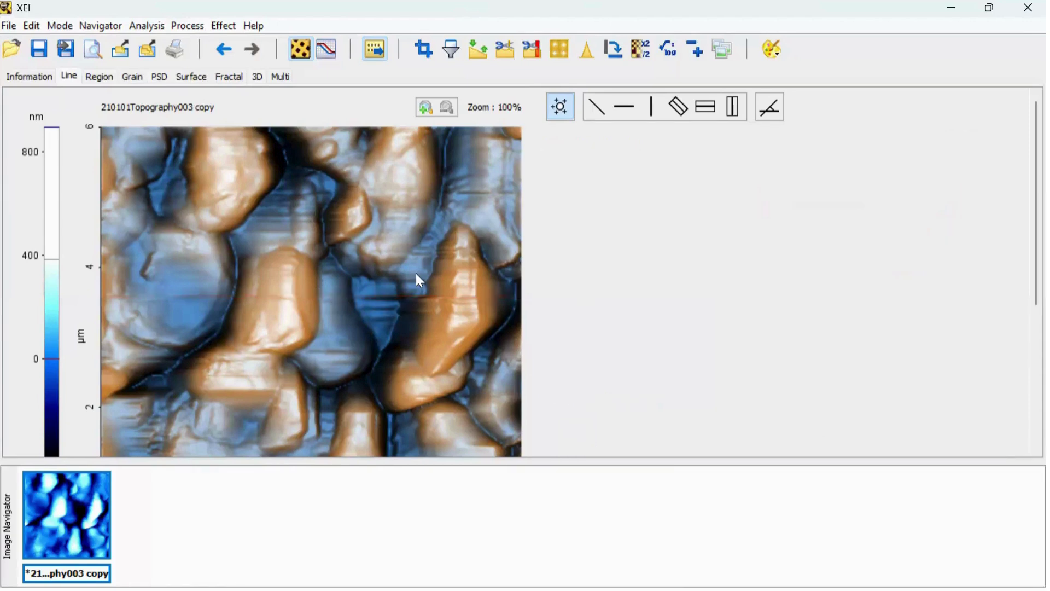
left_click(310, 310)
left_click(599, 113)
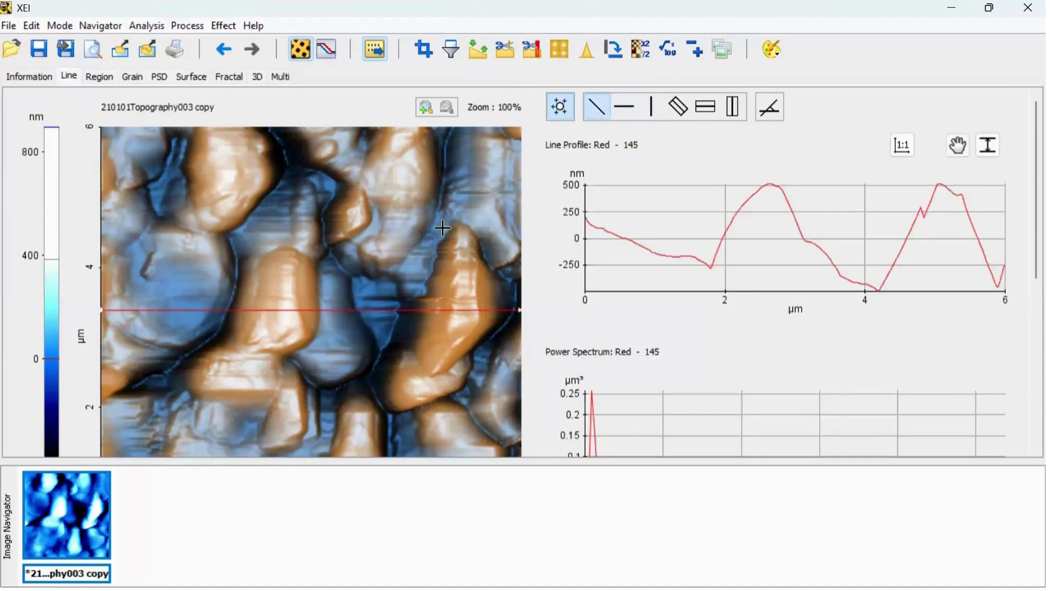
left_click_drag(232, 336, 365, 172)
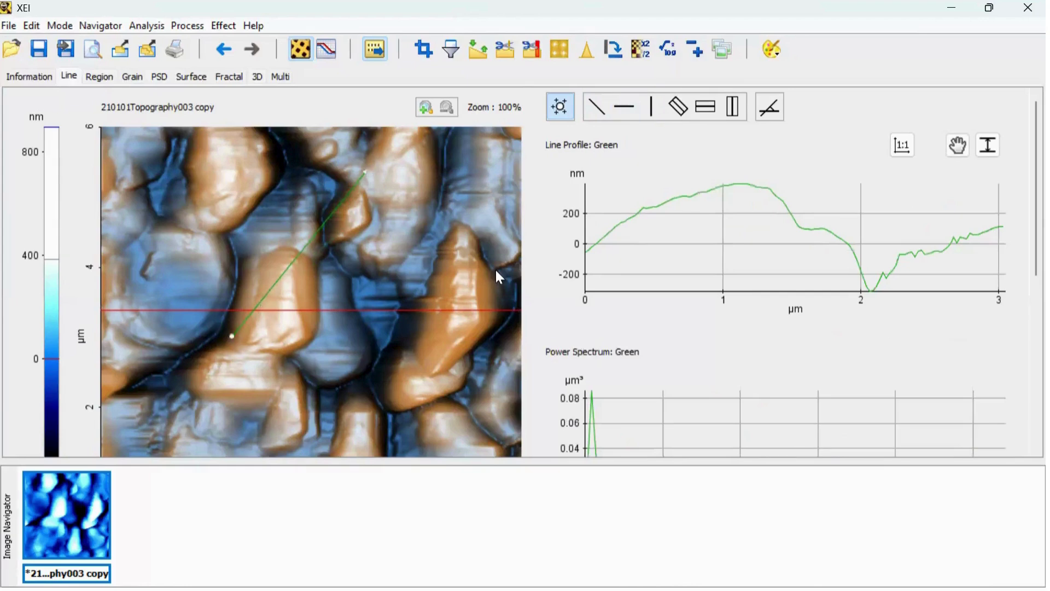
left_click(770, 107)
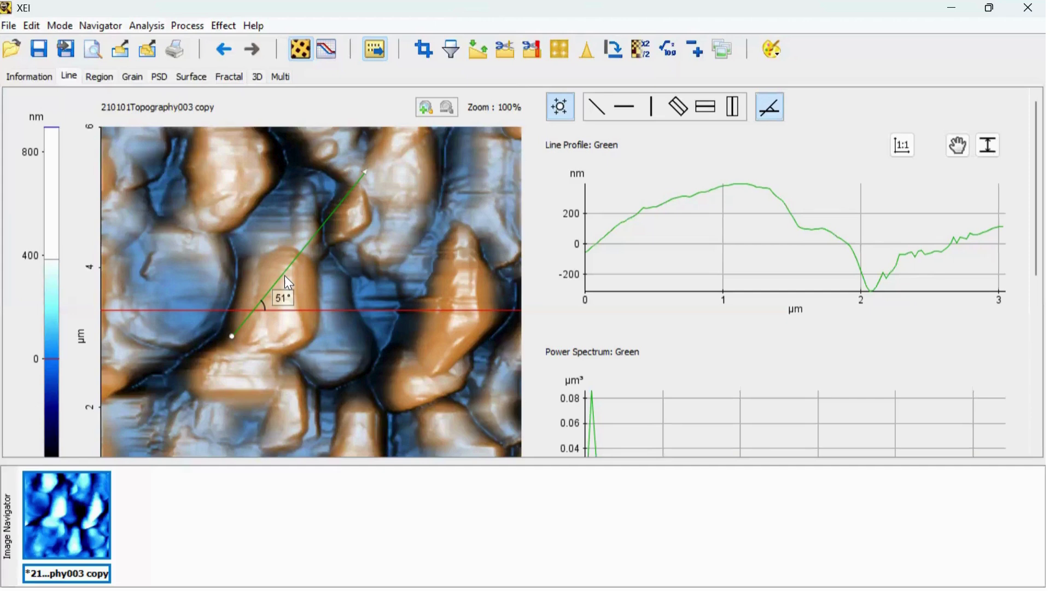
left_click(102, 77)
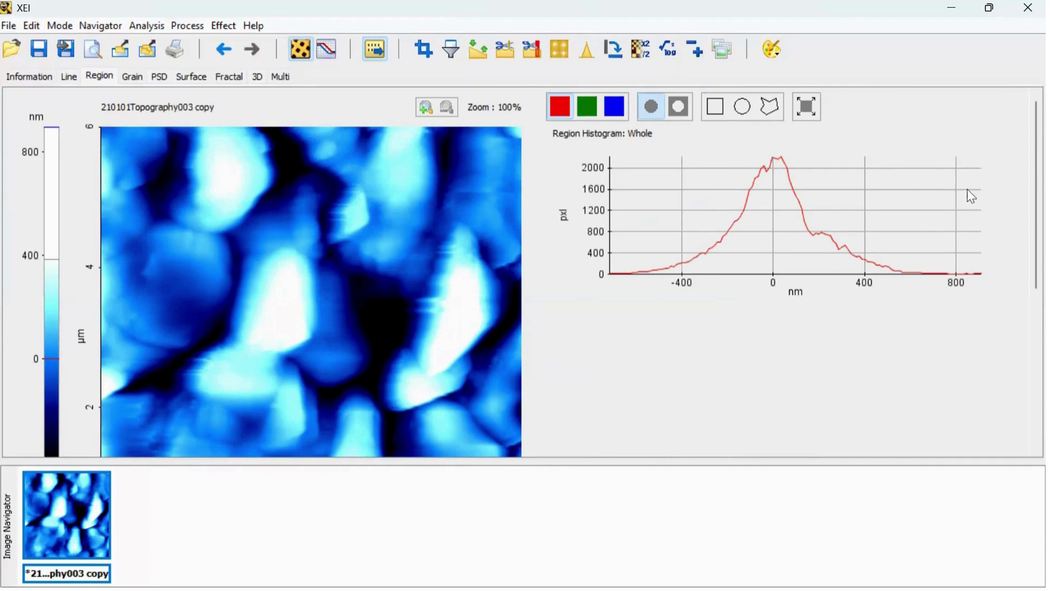
Step: Scroll through the whole-image Region statistics to read Ra 148.258 nm, then scroll back up
left_click_drag(1022, 179, 1022, 349)
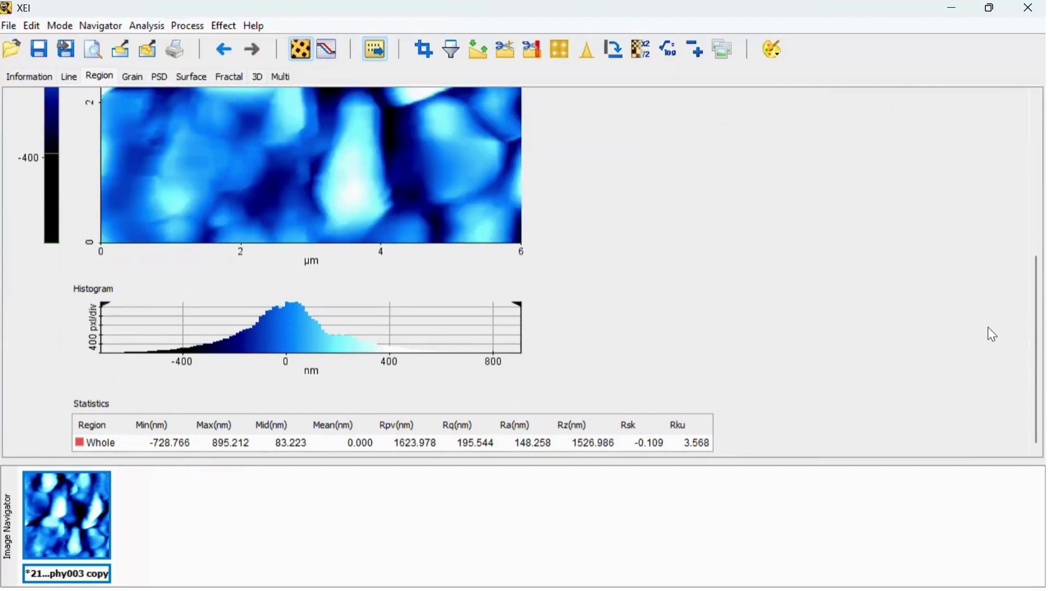
left_click_drag(1023, 353, 1026, 180)
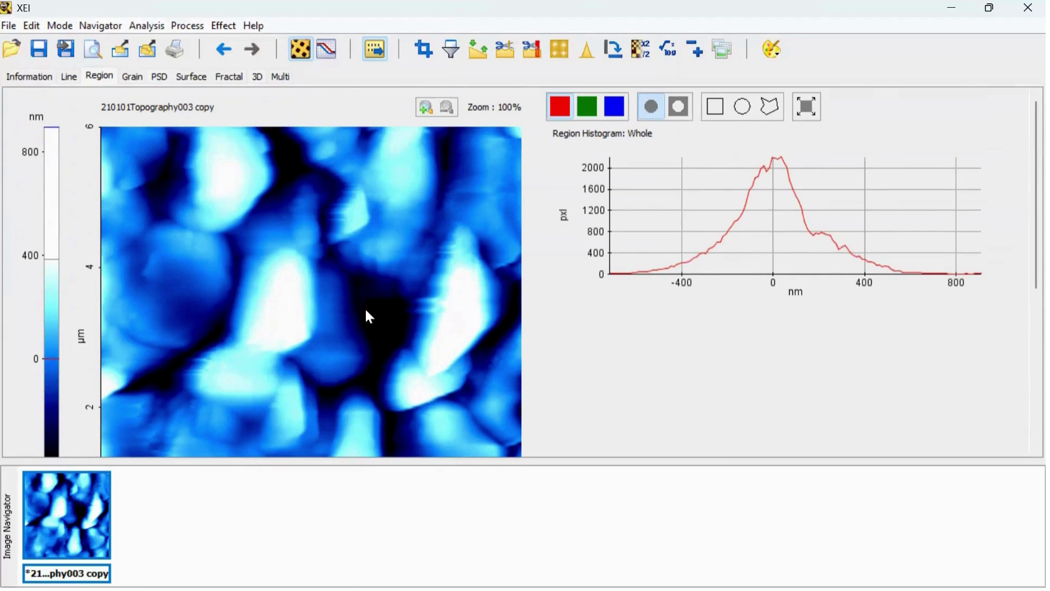
left_click(195, 77)
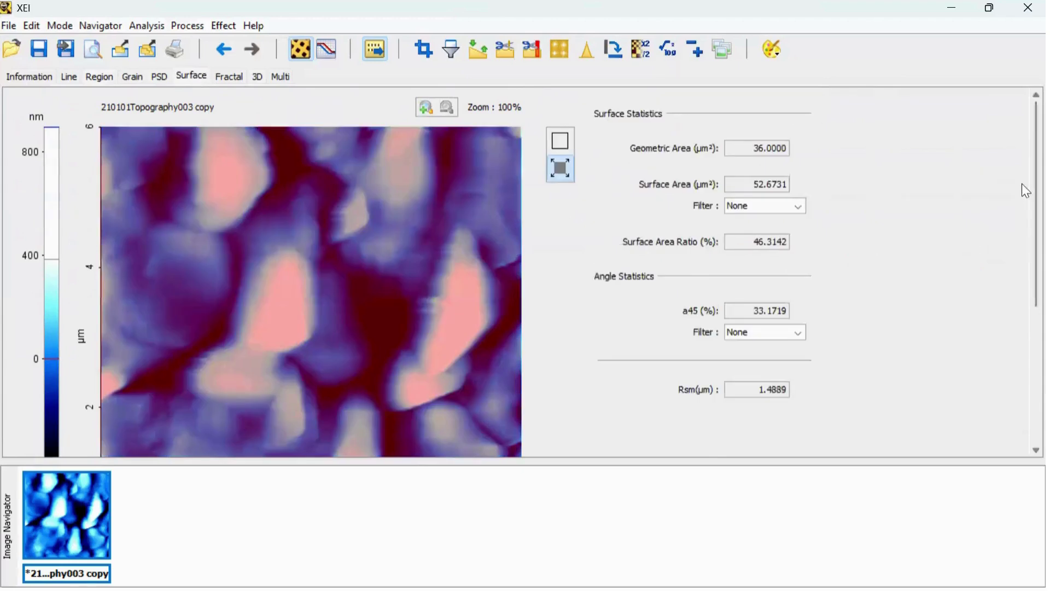